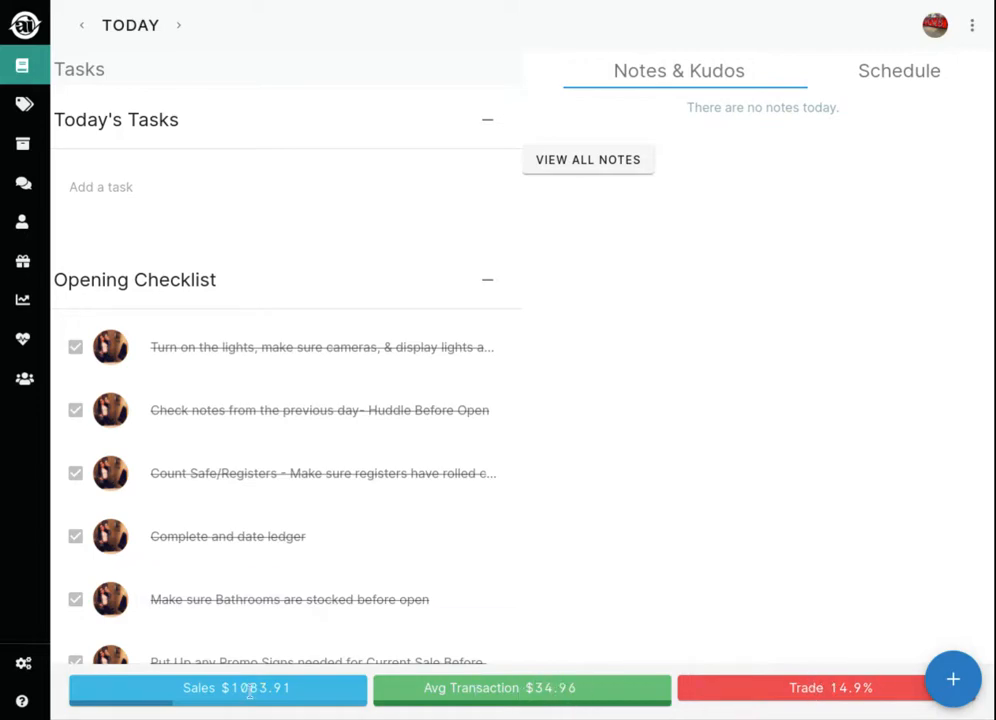
# - Review the daily sales, average transaction and trade goals along with today's staff schedule
pyautogui.click(189, 687)
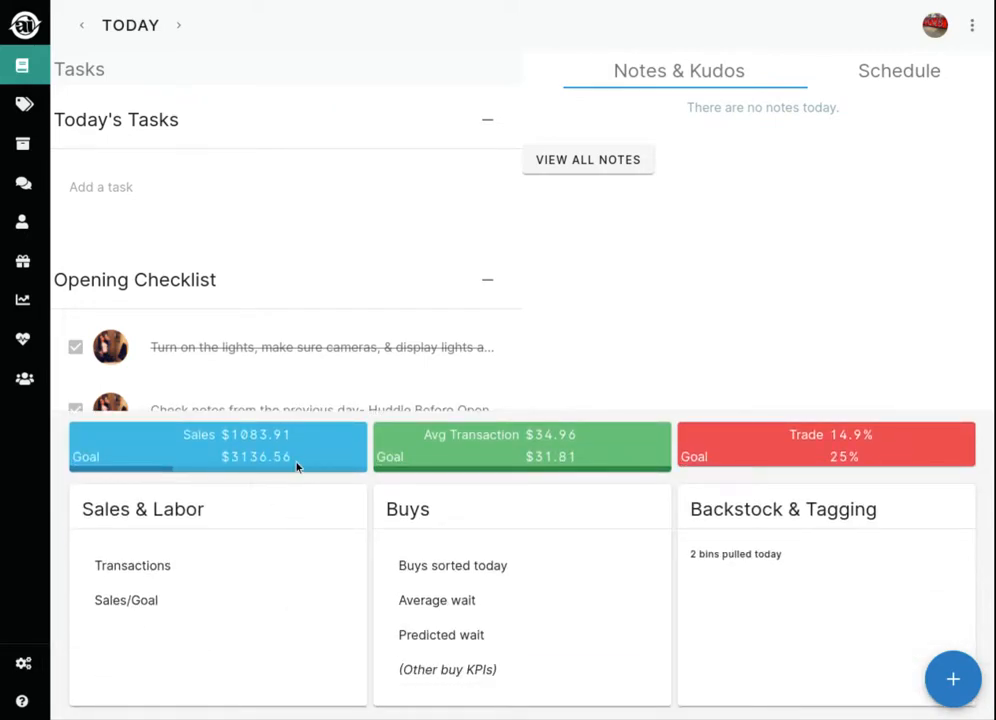
pyautogui.click(712, 456)
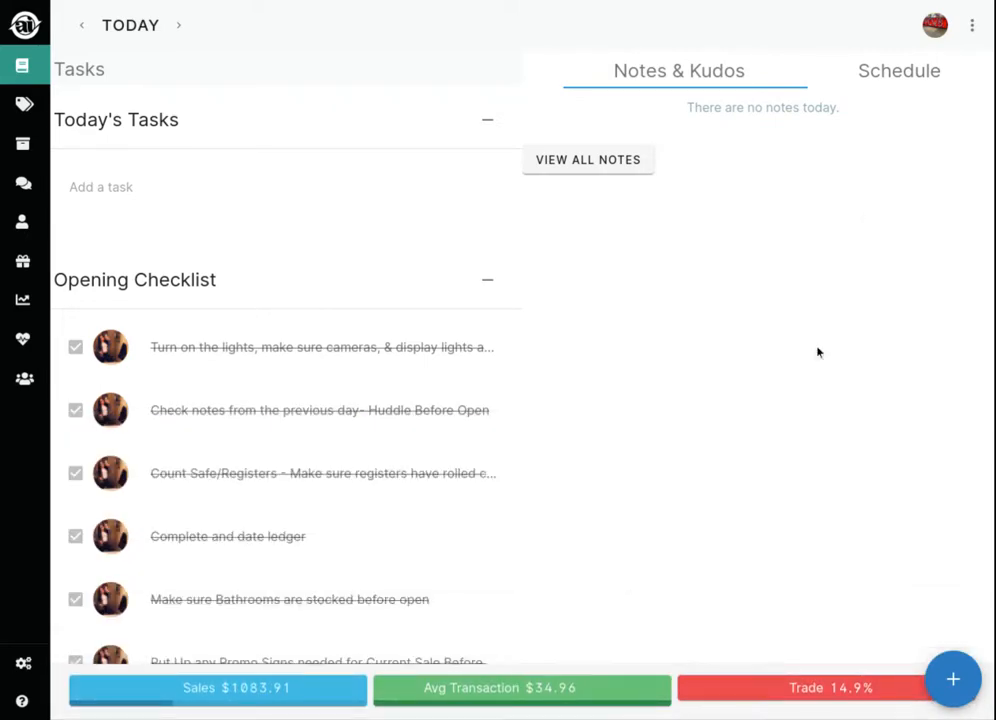
pyautogui.click(864, 87)
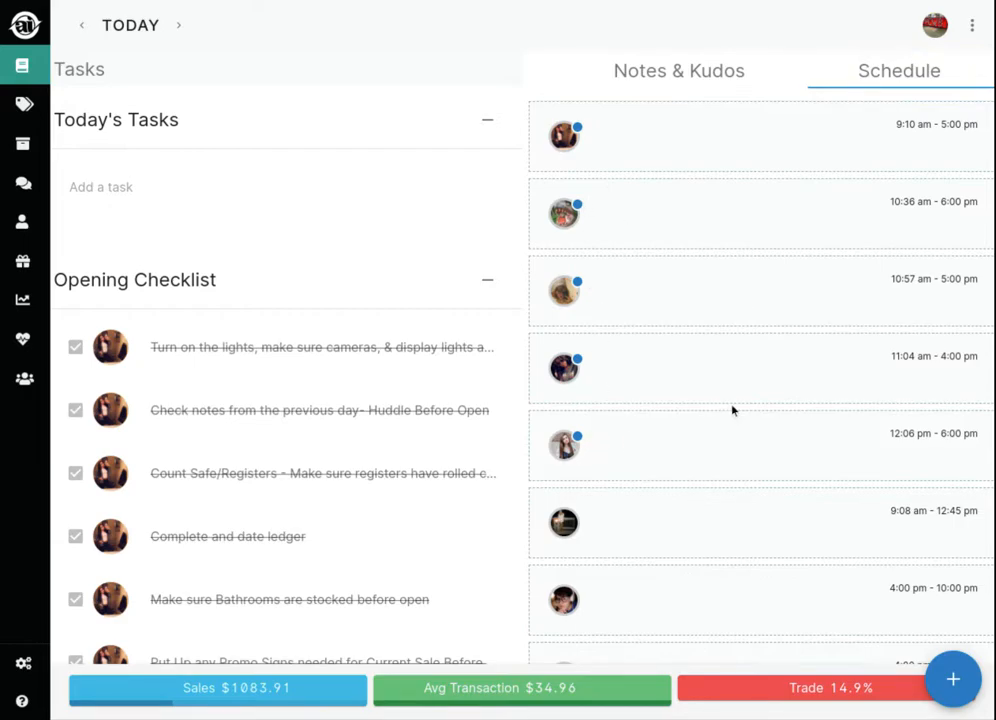
pyautogui.scroll(-3, 722, 360)
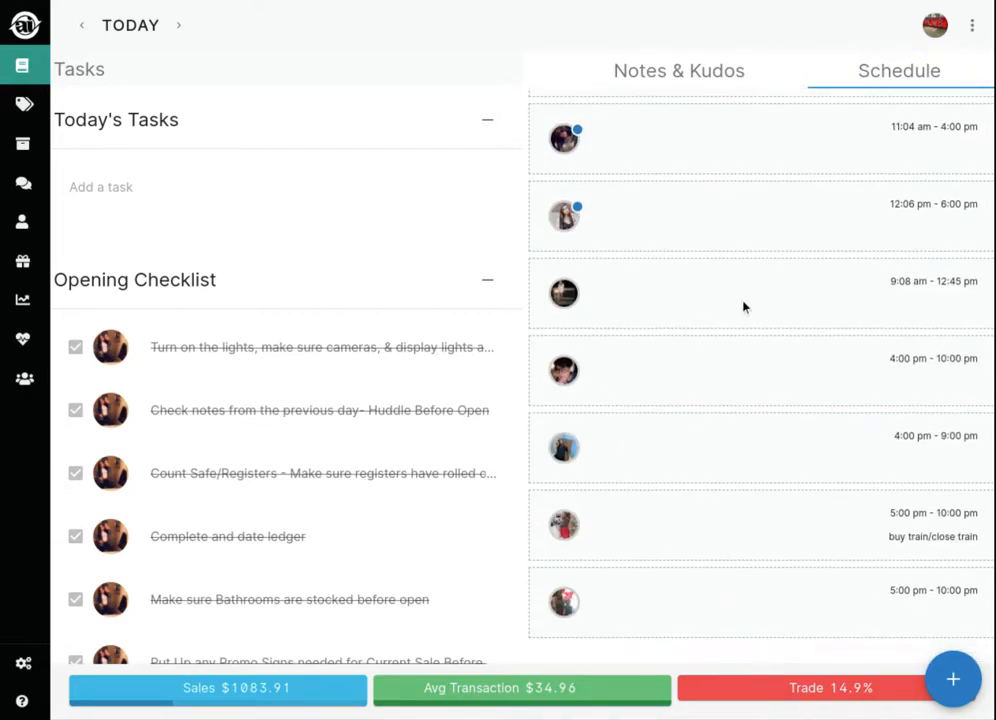
pyautogui.scroll(3, 750, 330)
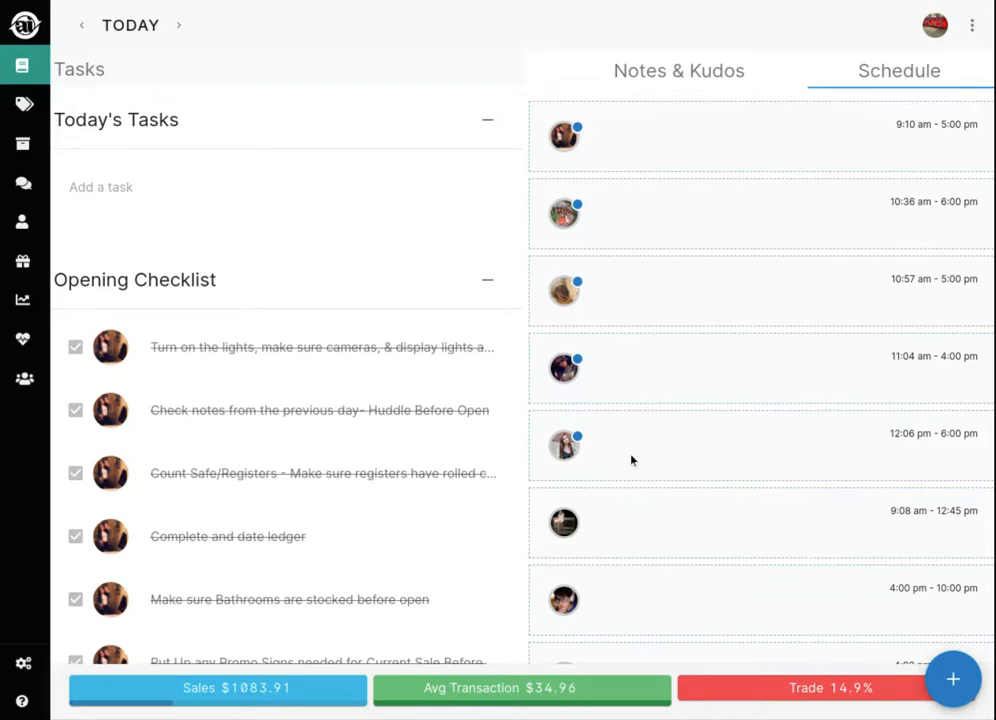
# - Collapse the Opening Checklist, Today's Tasks, Mid Day Checklist, Cleaning, Rack Maintenance and Closing Checklist sections
pyautogui.click(487, 281)
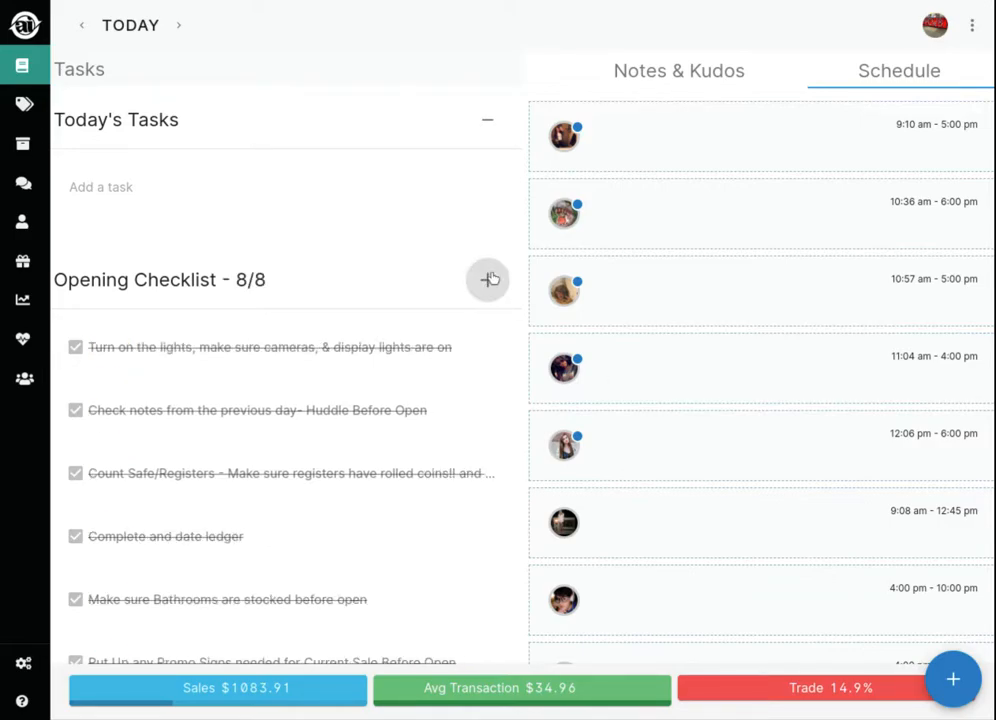
pyautogui.click(490, 125)
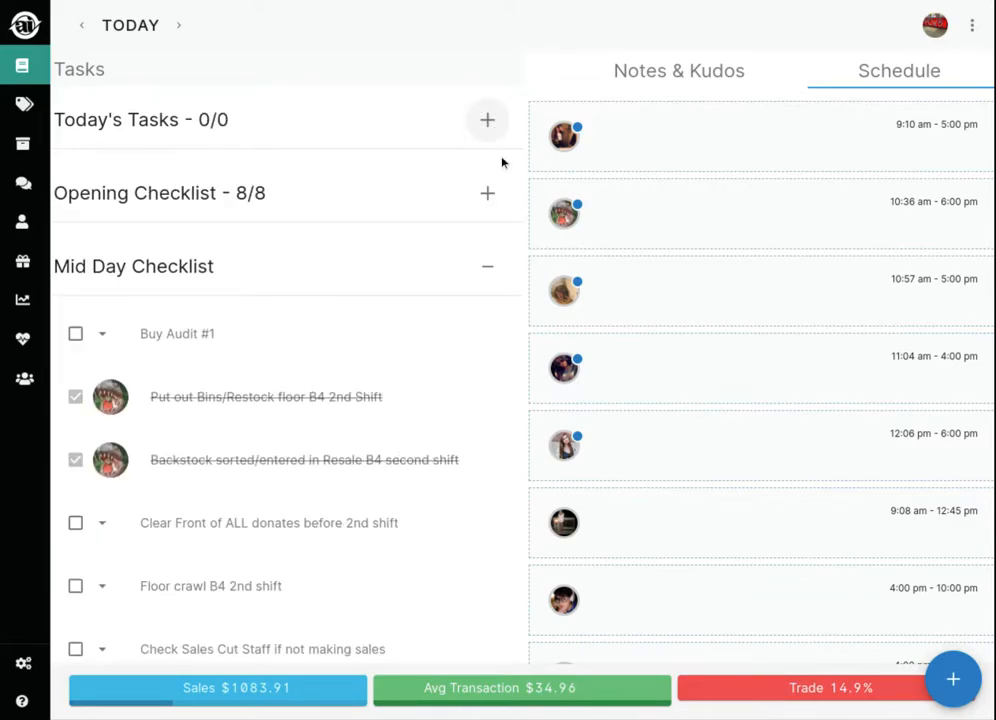
pyautogui.click(507, 265)
pyautogui.click(489, 341)
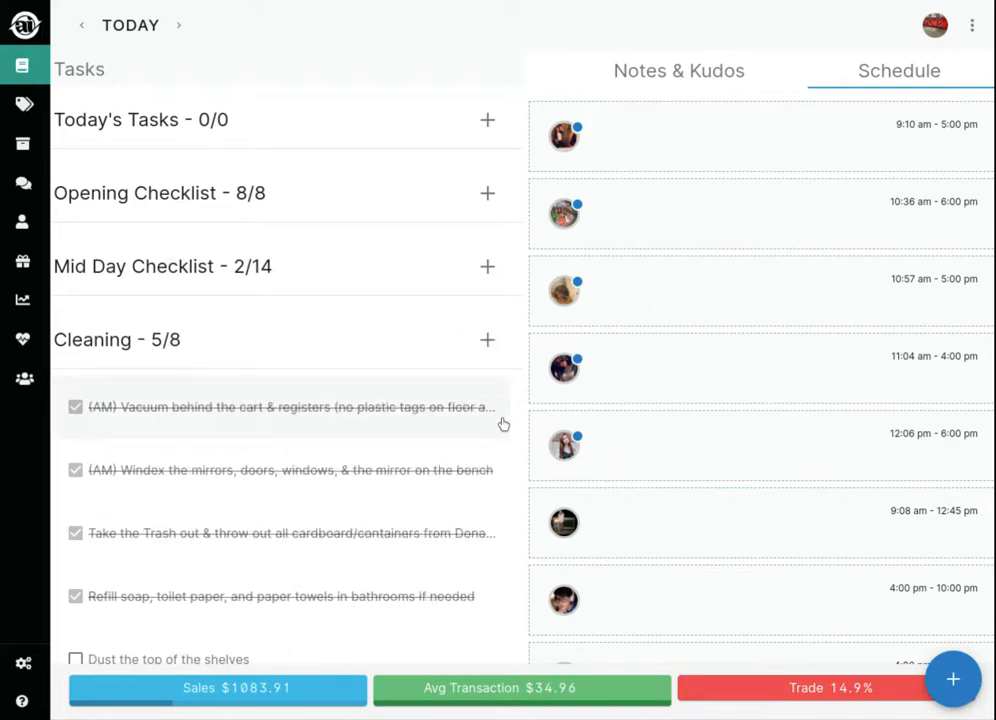
pyautogui.click(490, 415)
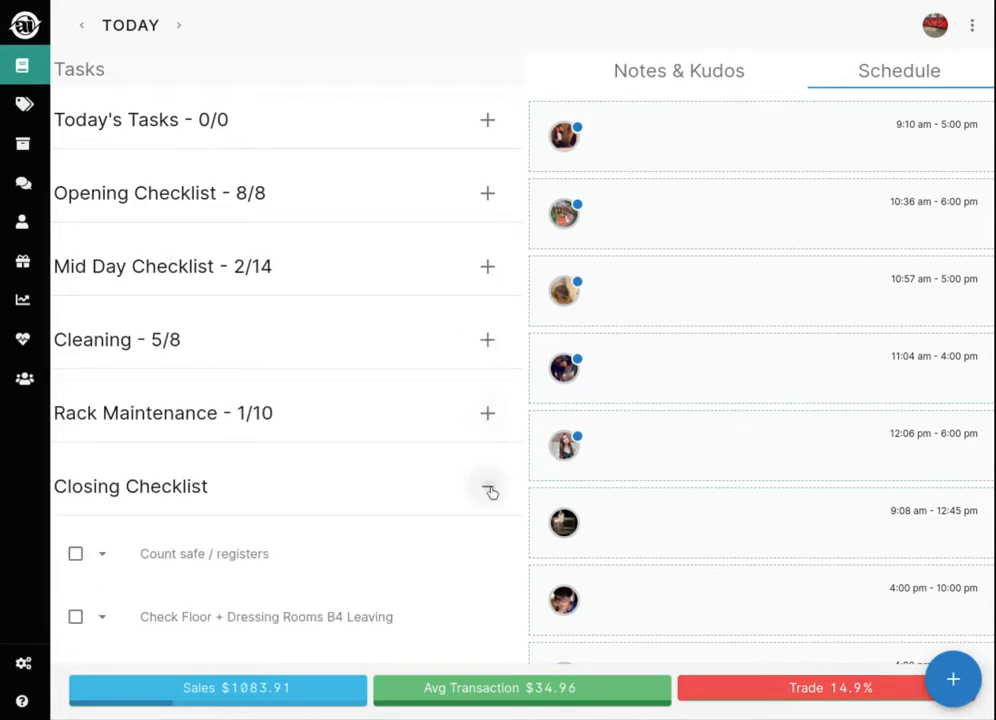
pyautogui.click(490, 491)
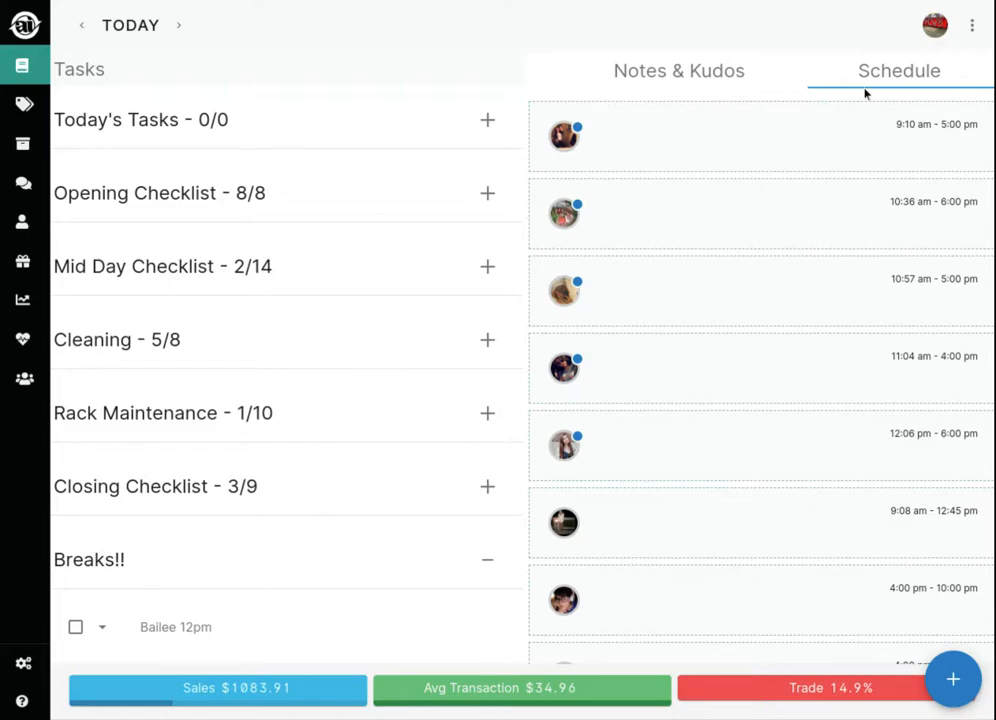
# - Switch to the RI account's page for today
pyautogui.click(935, 27)
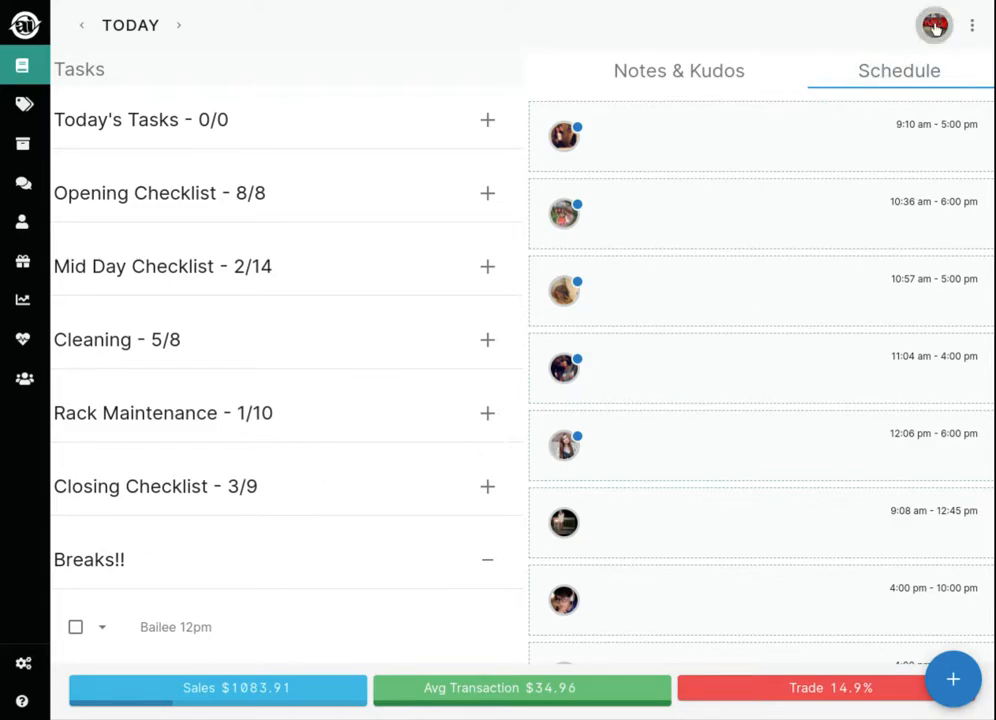
pyautogui.click(914, 84)
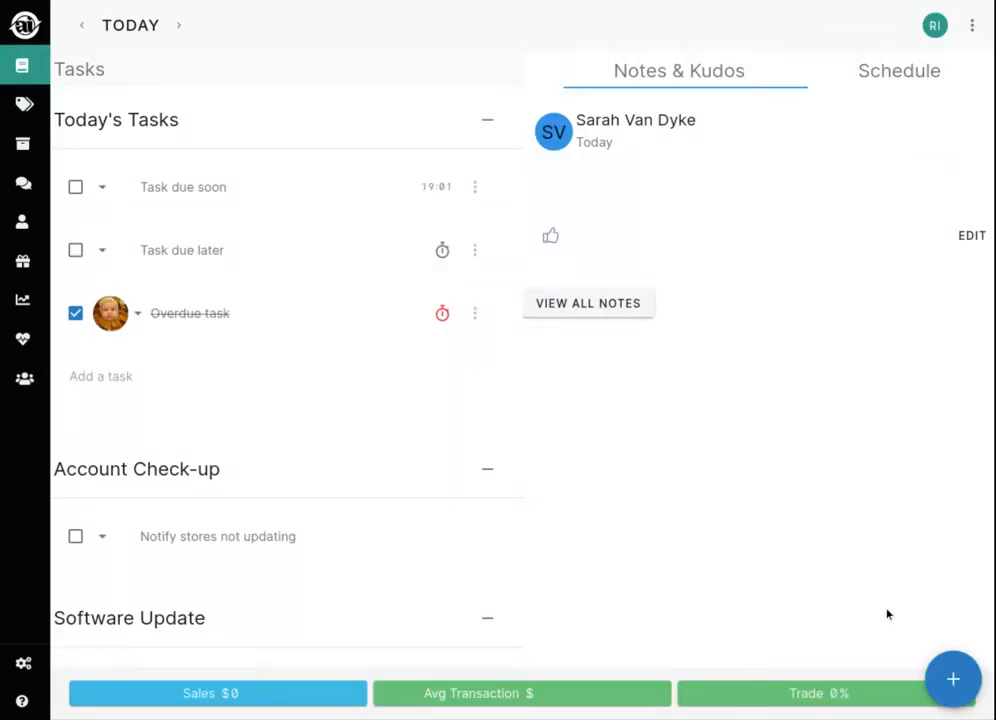
# - Draft a new note reading "Hey guys, don't forget to tell every customer about our BOGO promotion!"
pyautogui.click(951, 673)
pyautogui.click(958, 567)
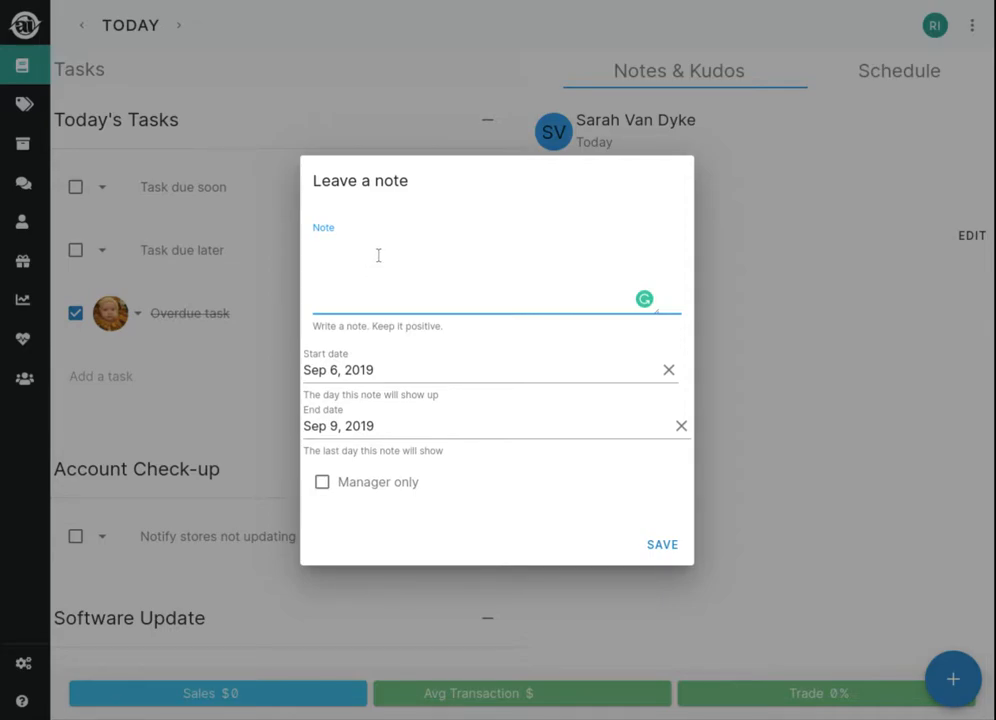
pyautogui.write("Hey guys, don't forget to tell every customer about our BOGO promotion!")
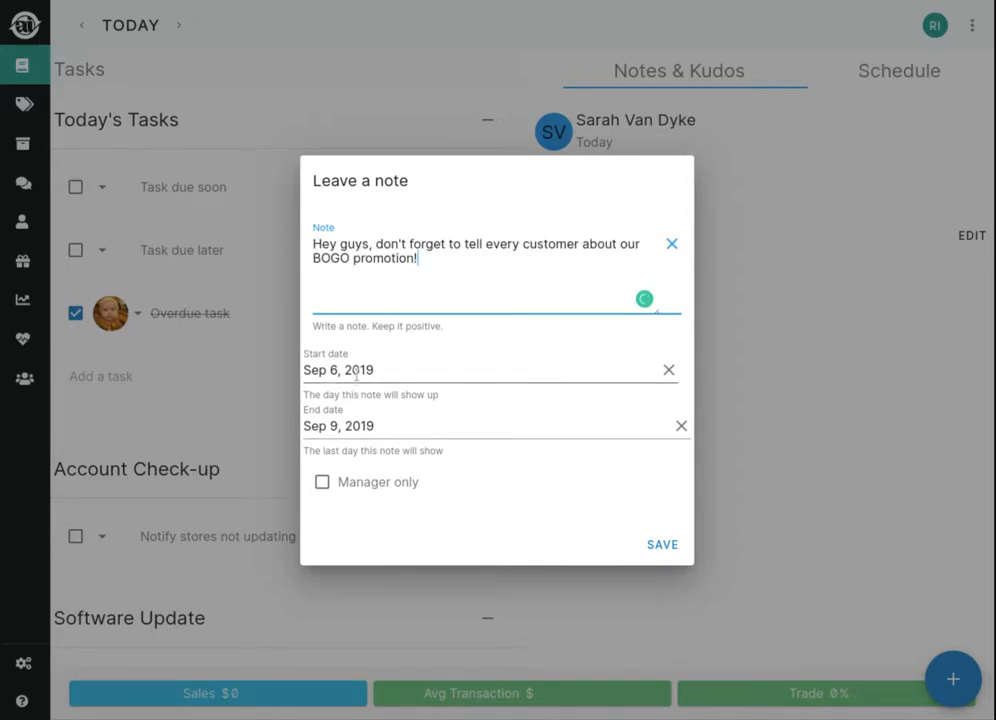
# - Try Sep 6, 2019 and Sep 30, 2019 as the note's end date
pyautogui.click(384, 428)
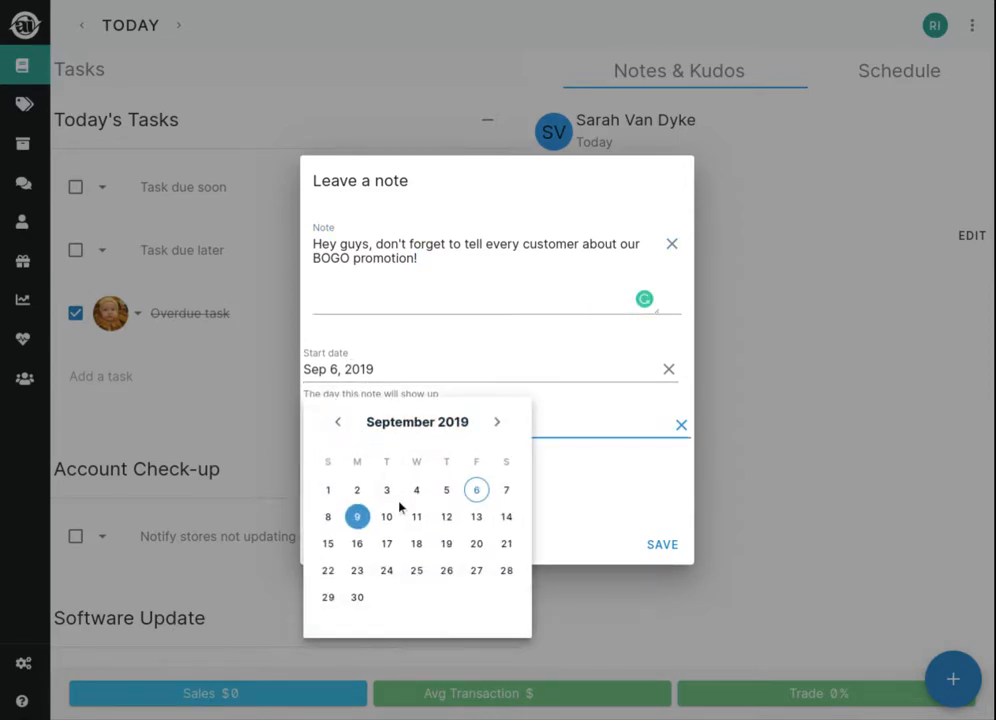
pyautogui.click(476, 489)
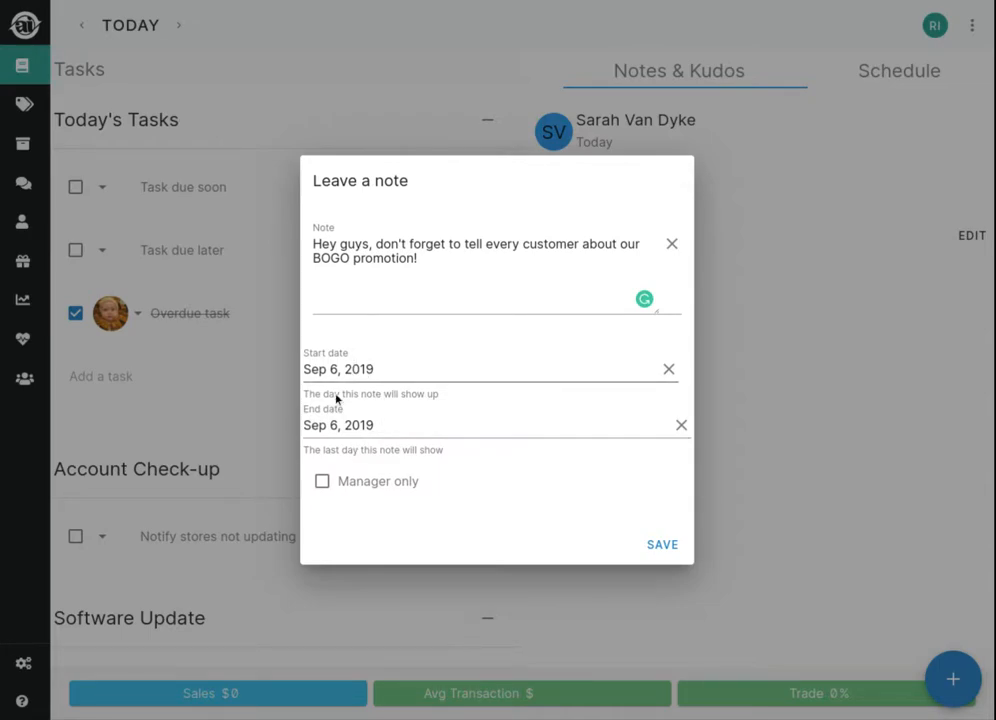
pyautogui.click(448, 423)
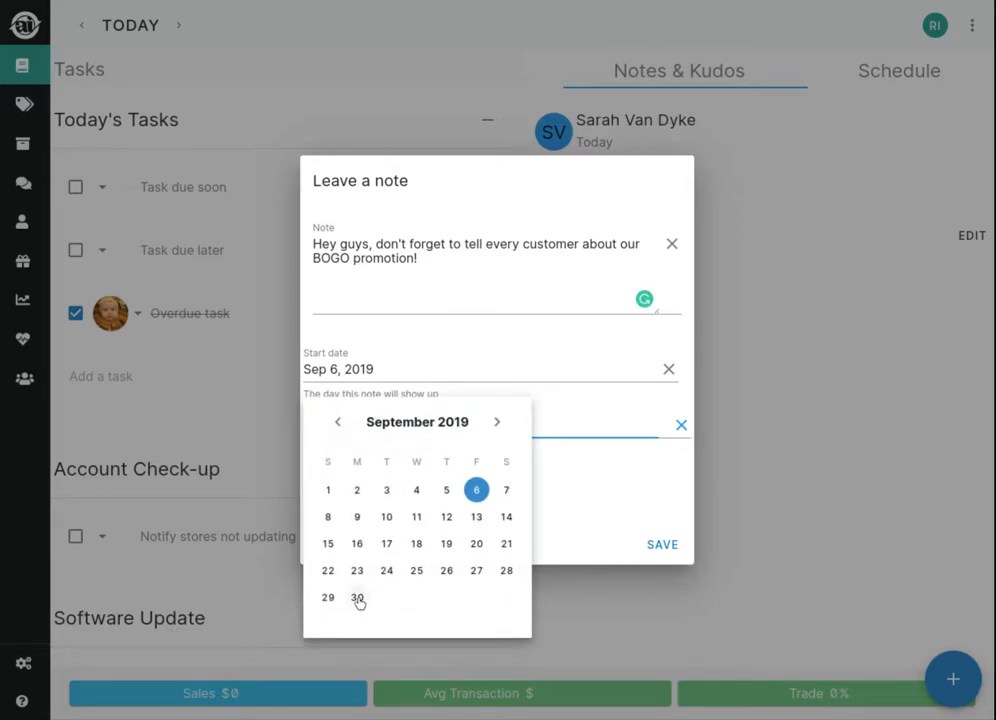
pyautogui.click(357, 598)
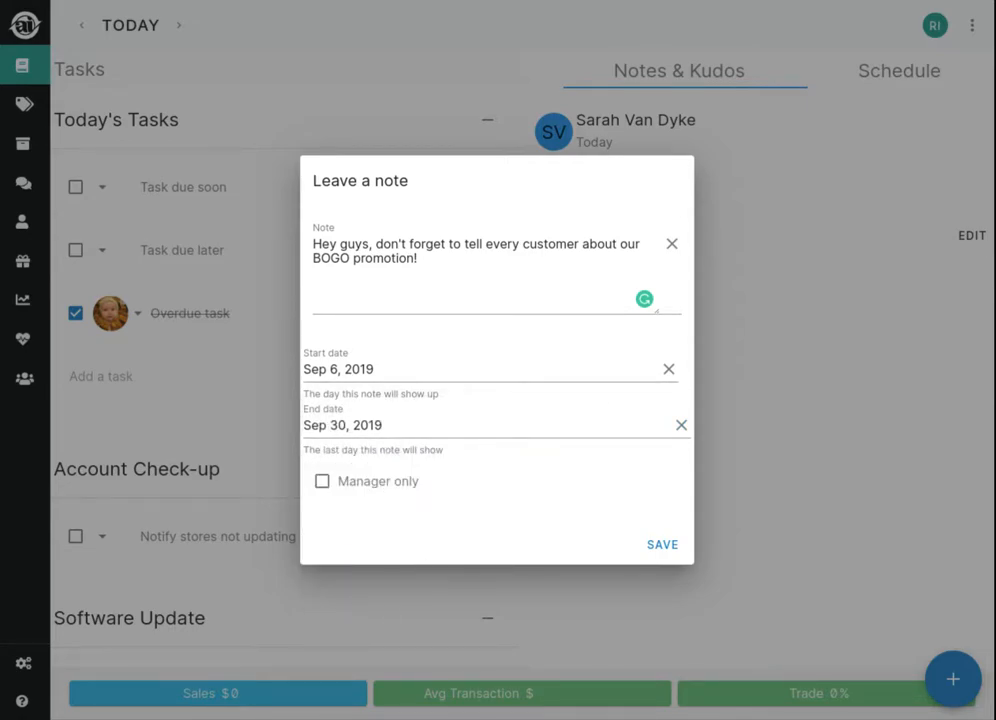
# - Set the note to show from Sep 13, 2019 to Sep 15, 2019 and close it without saving
pyautogui.click(676, 422)
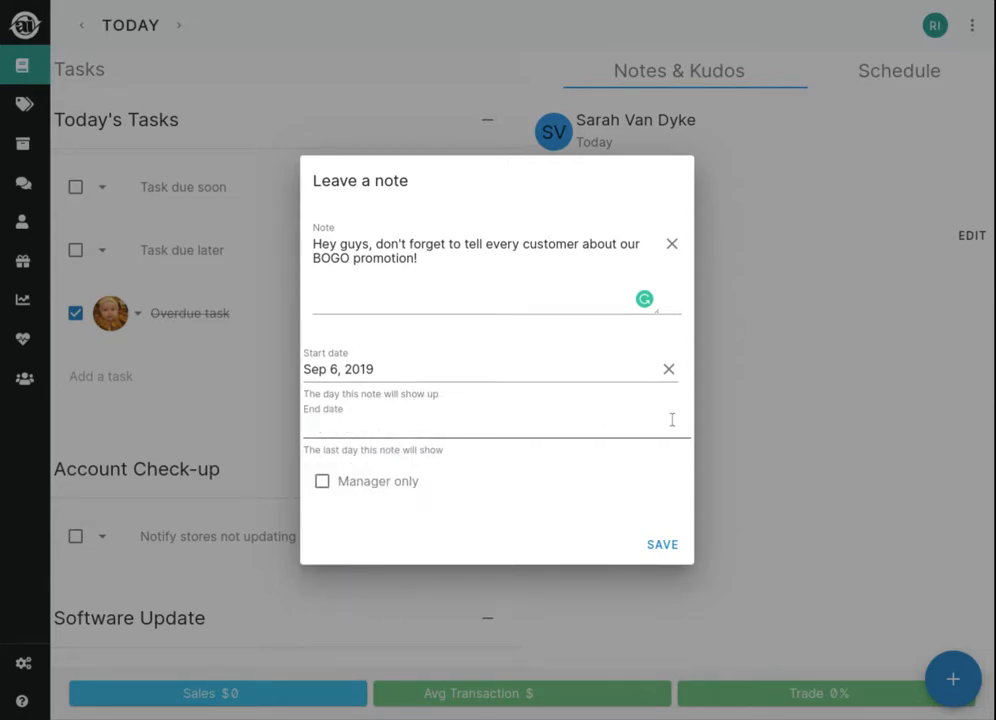
pyautogui.click(668, 369)
pyautogui.click(353, 371)
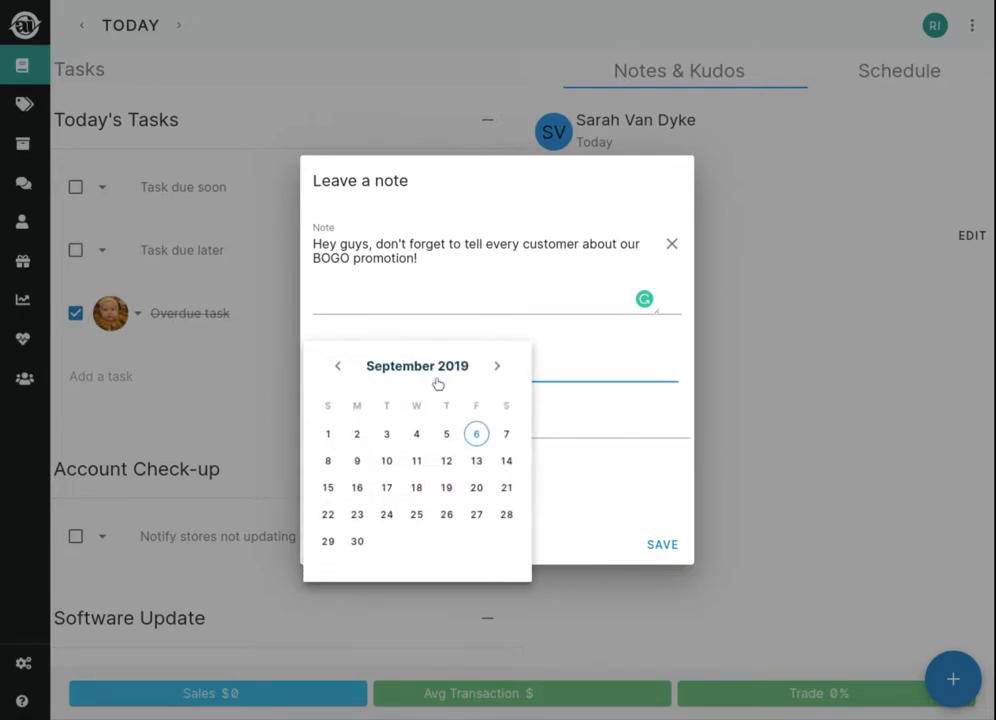
pyautogui.click(476, 460)
pyautogui.click(413, 430)
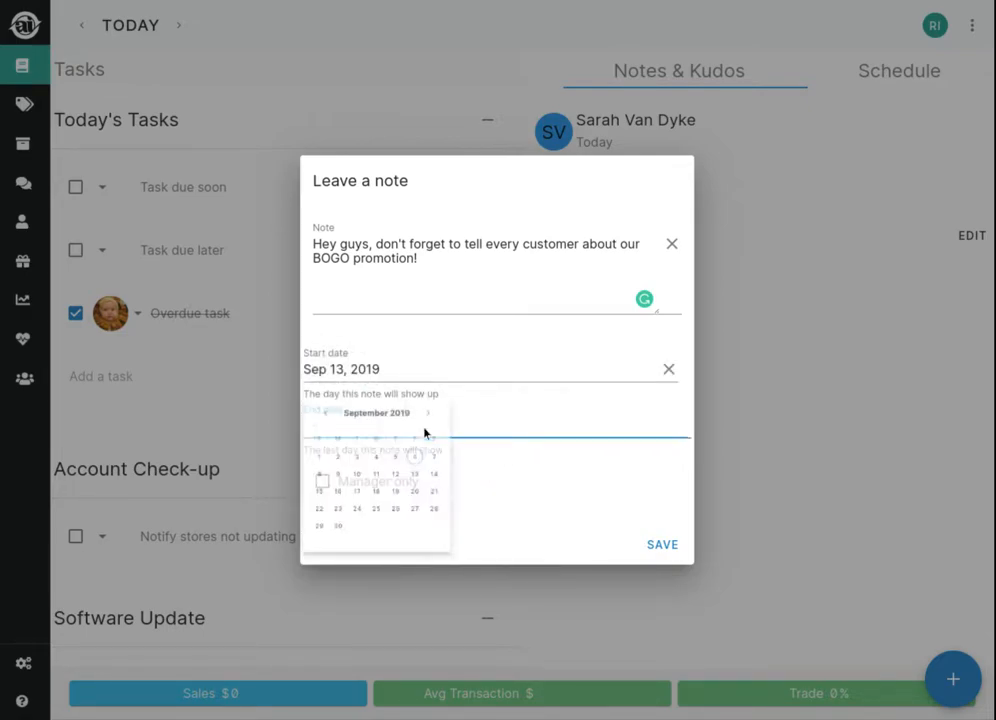
pyautogui.click(328, 543)
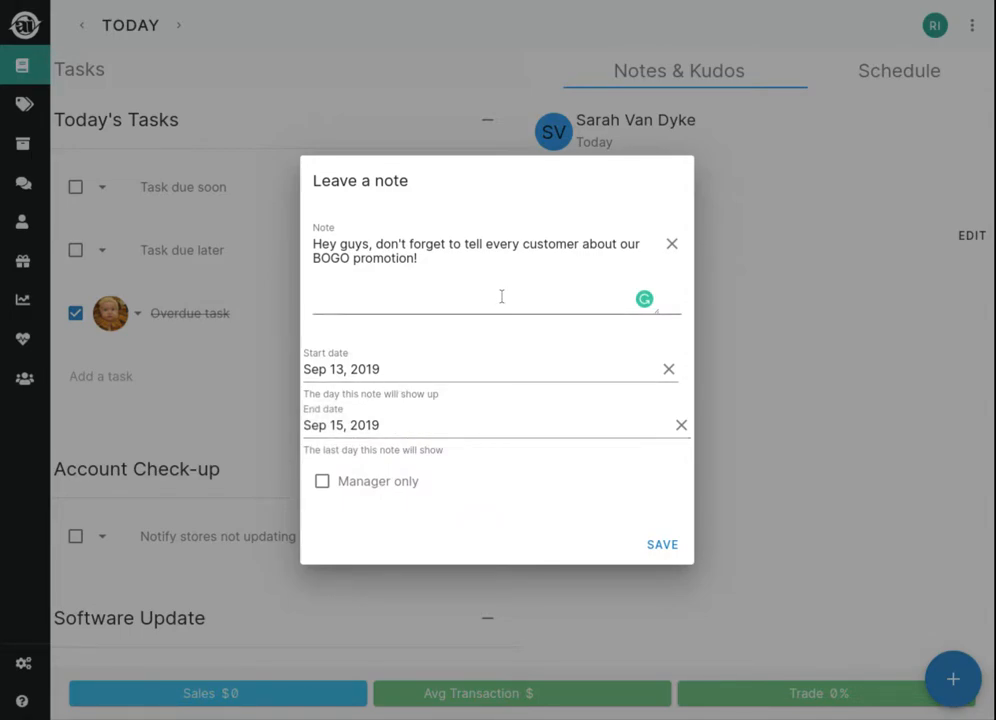
pyautogui.click(745, 333)
# - View the tasks and notes for September 13, 2019, and return to September 6
pyautogui.click(133, 22)
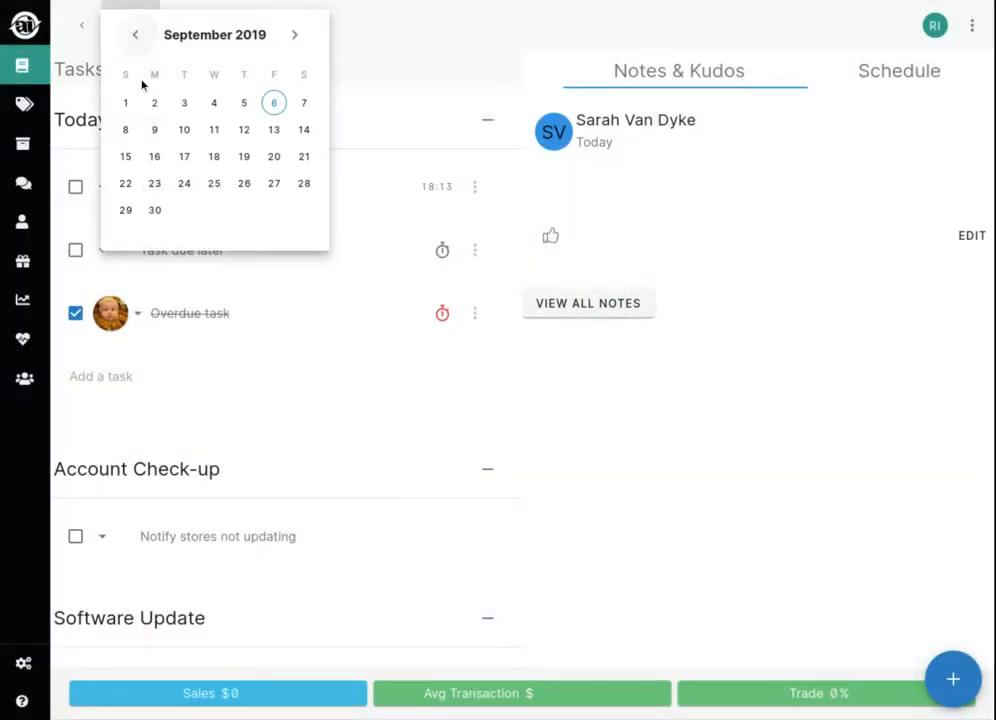
pyautogui.click(273, 131)
pyautogui.click(150, 24)
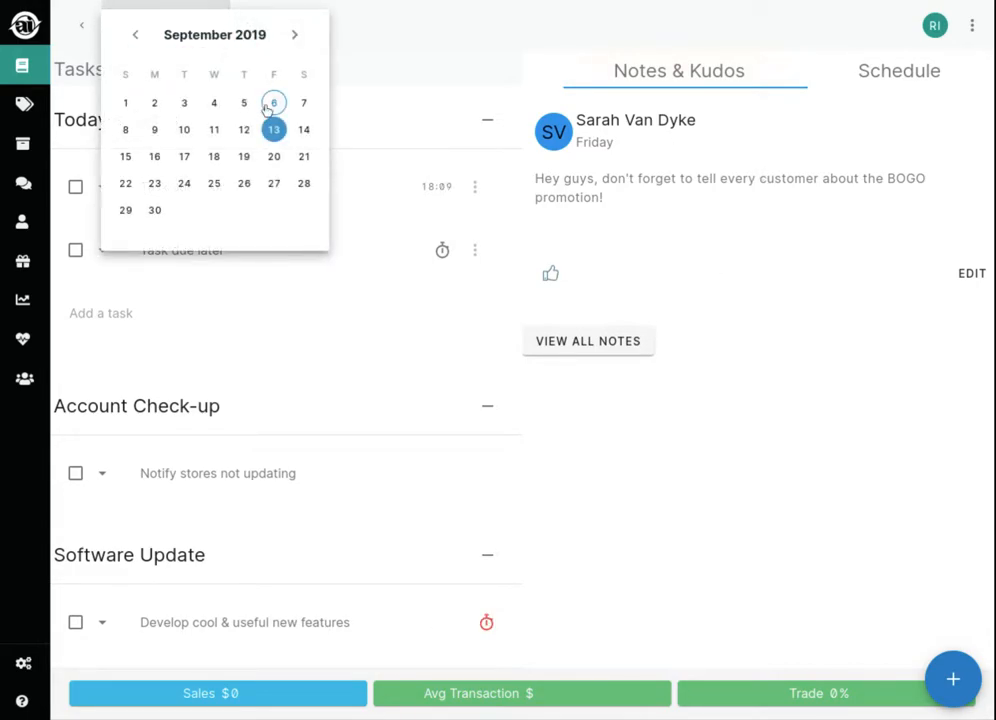
pyautogui.click(272, 104)
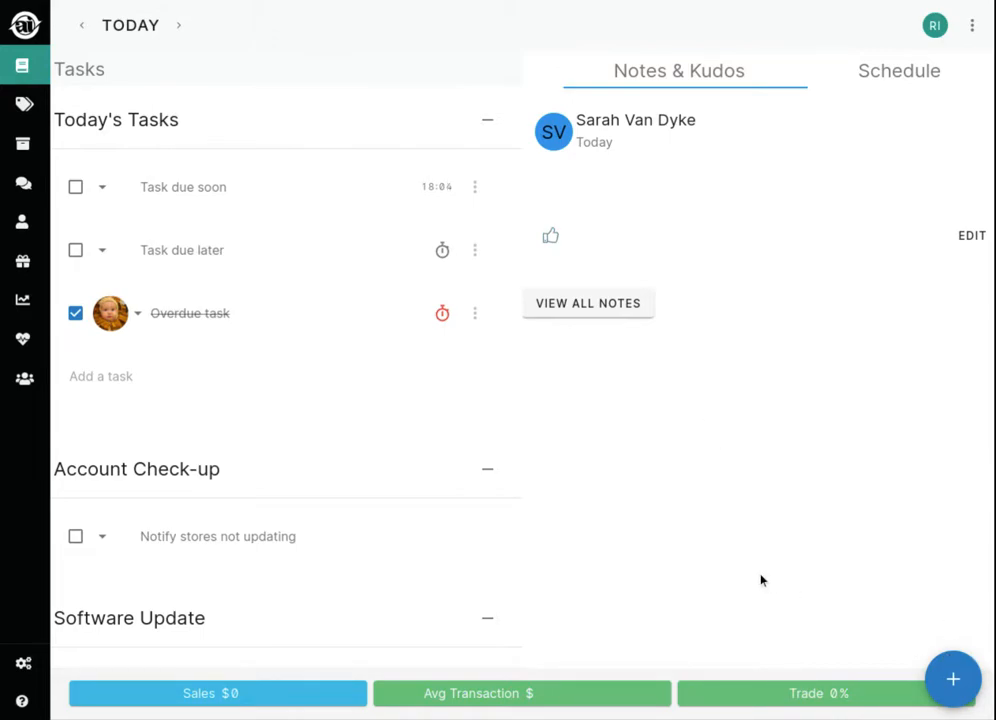
# - Add a task named "Example" directly to Today's Tasks
pyautogui.click(100, 376)
pyautogui.write('Example')
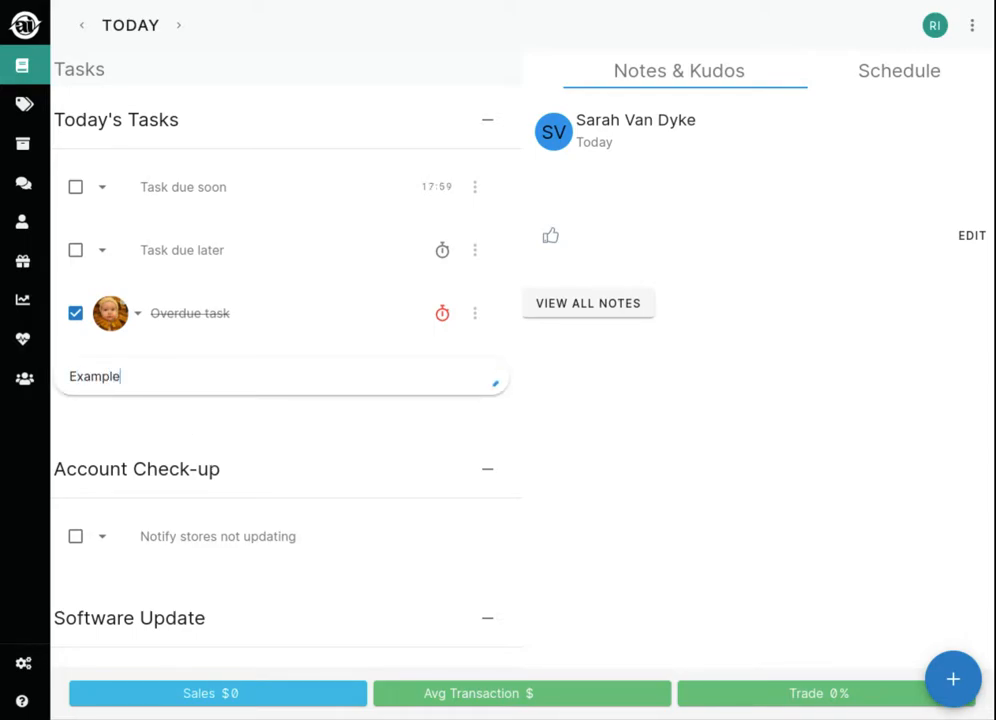
# - Start a detailed new task assigned to the first listed employee, with the description "get this done!"
pyautogui.click(950, 682)
pyautogui.click(940, 519)
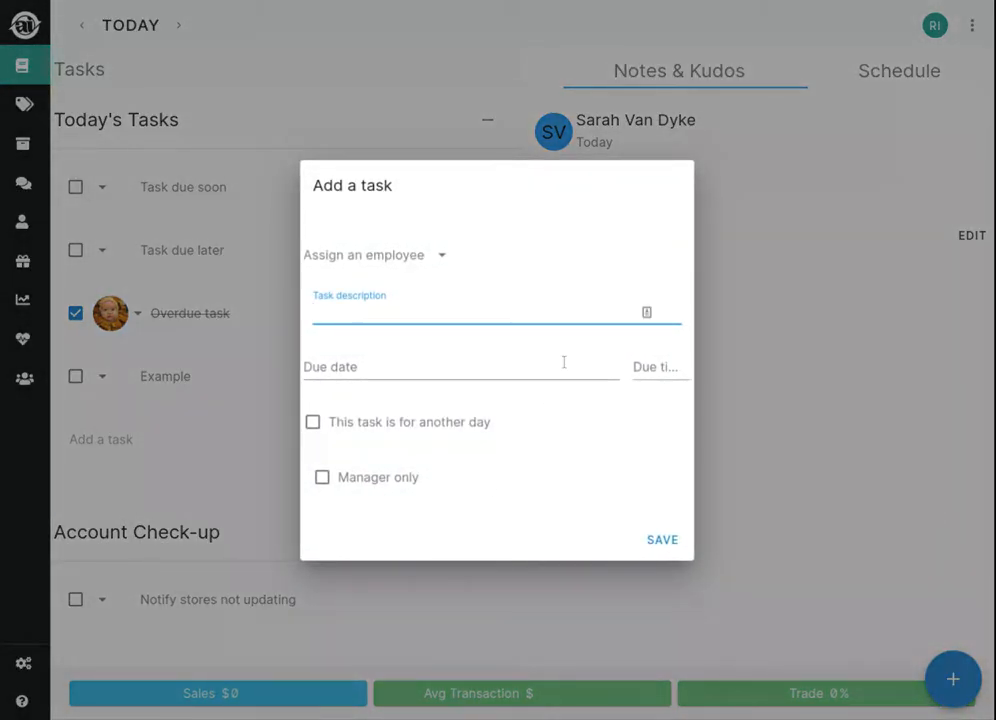
pyautogui.click(440, 260)
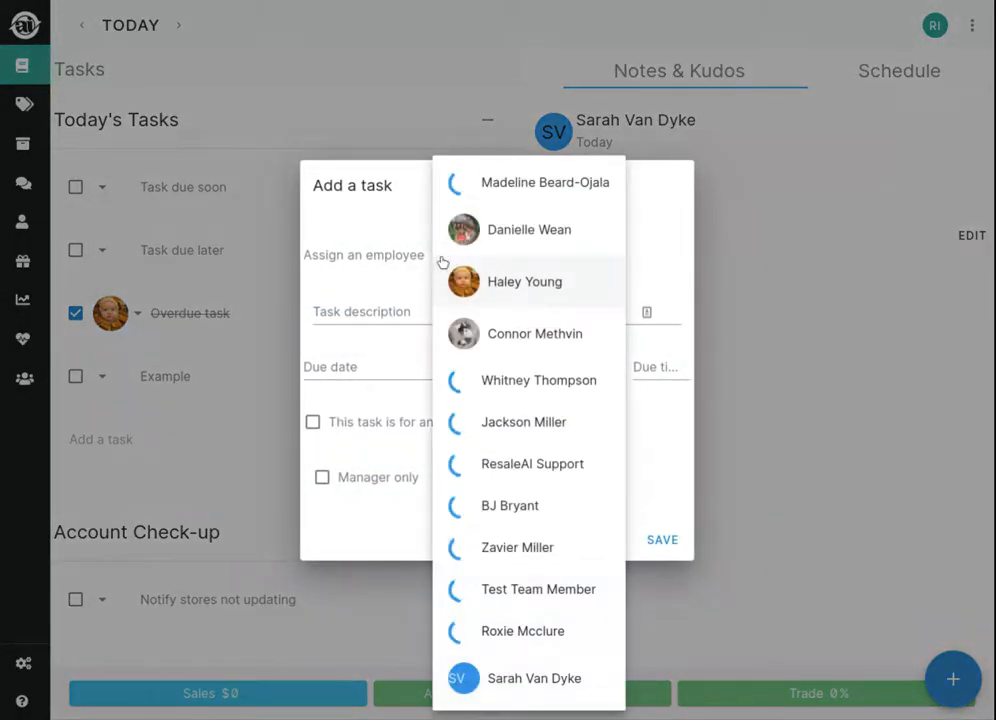
pyautogui.click(489, 194)
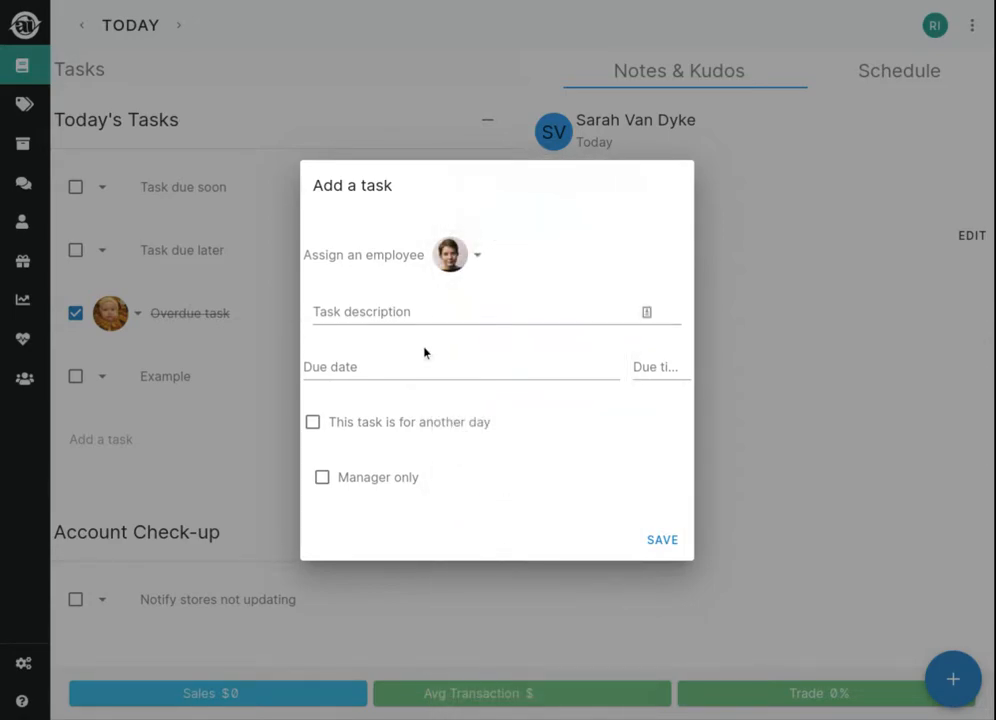
pyautogui.click(432, 306)
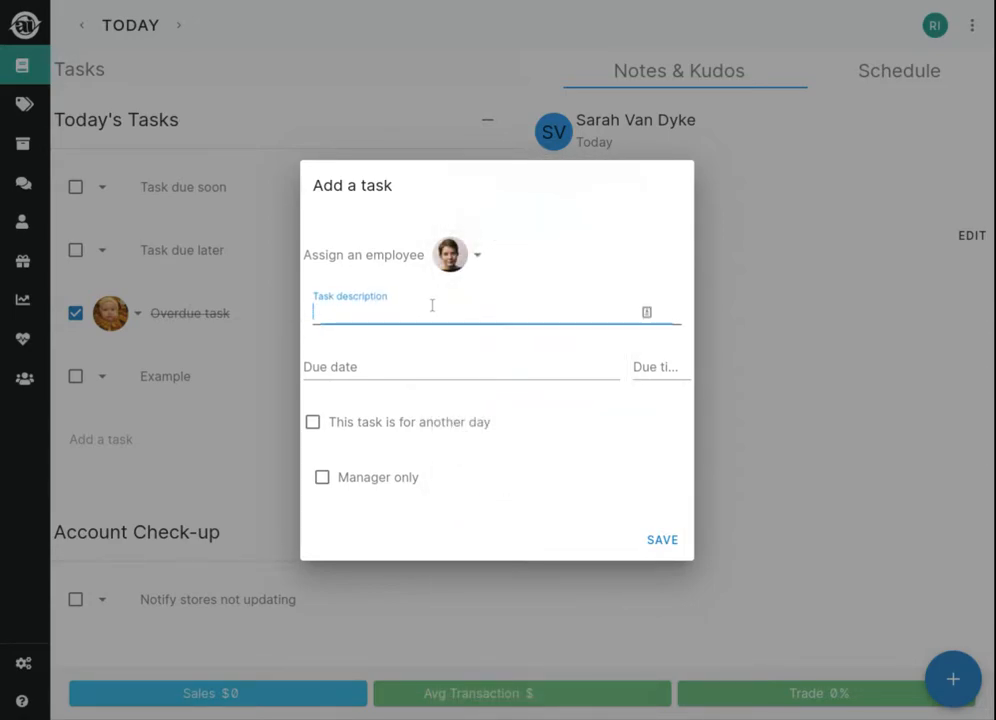
pyautogui.write('get this done!')
# - Try Sep 8, 2019 as the new task's due date
pyautogui.click(422, 362)
pyautogui.click(627, 411)
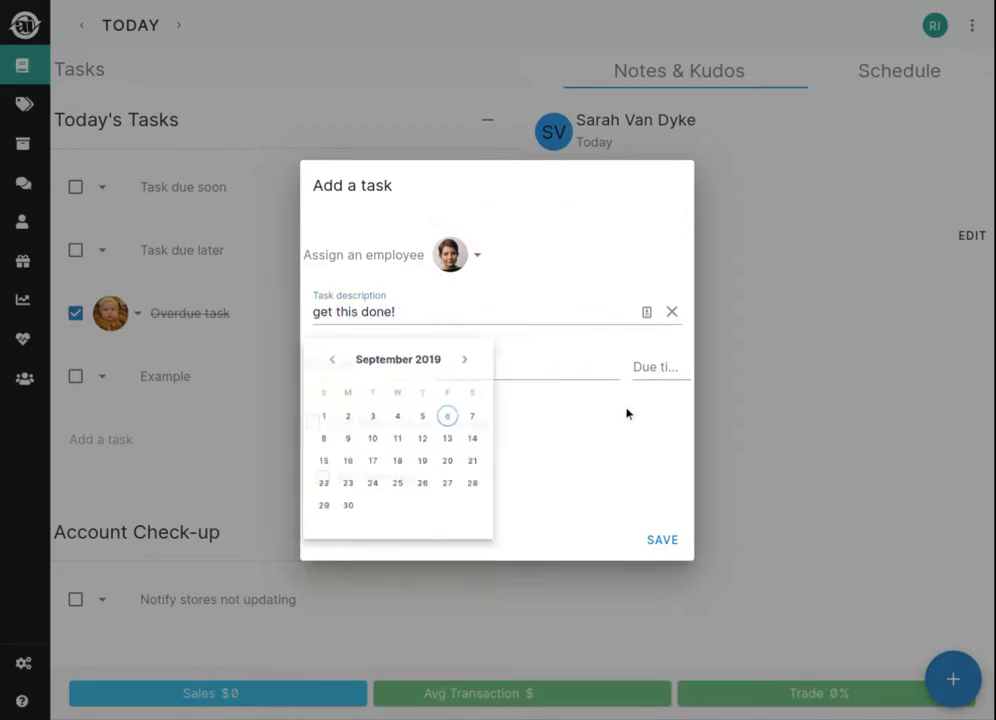
pyautogui.click(460, 377)
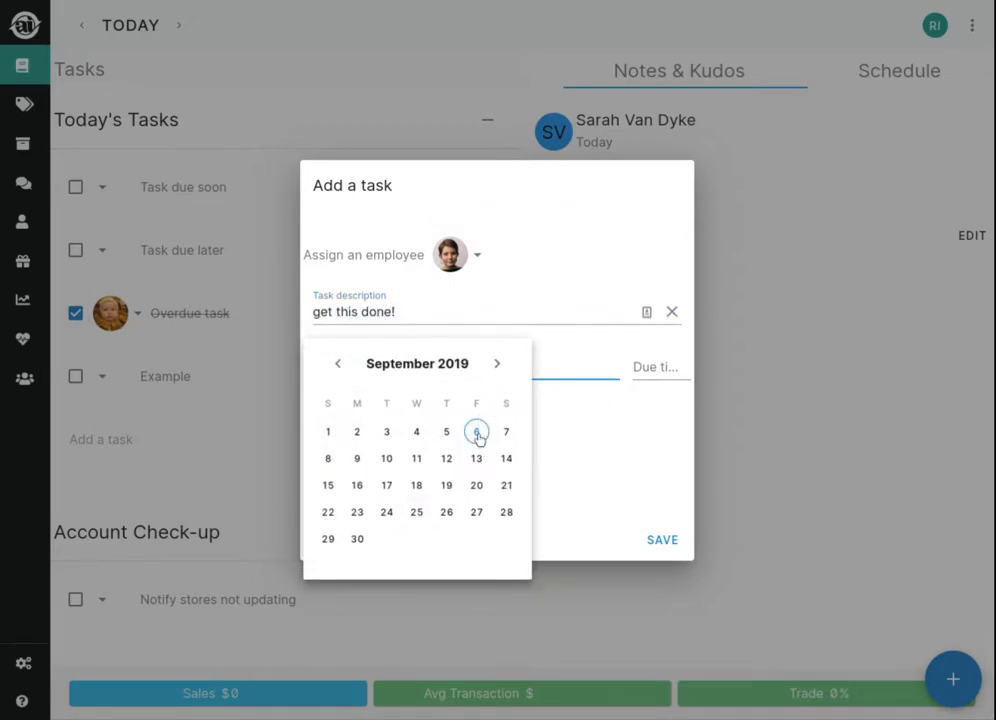
pyautogui.click(329, 460)
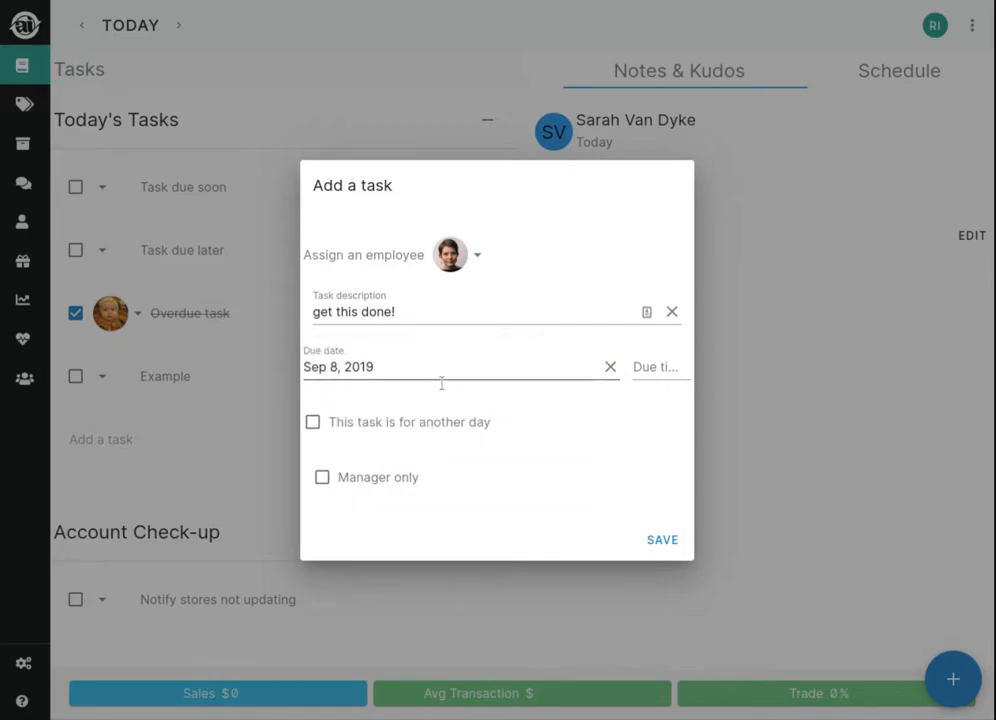
# - Replace the new task's due date with Sep 6, 2019
pyautogui.click(611, 366)
pyautogui.click(393, 362)
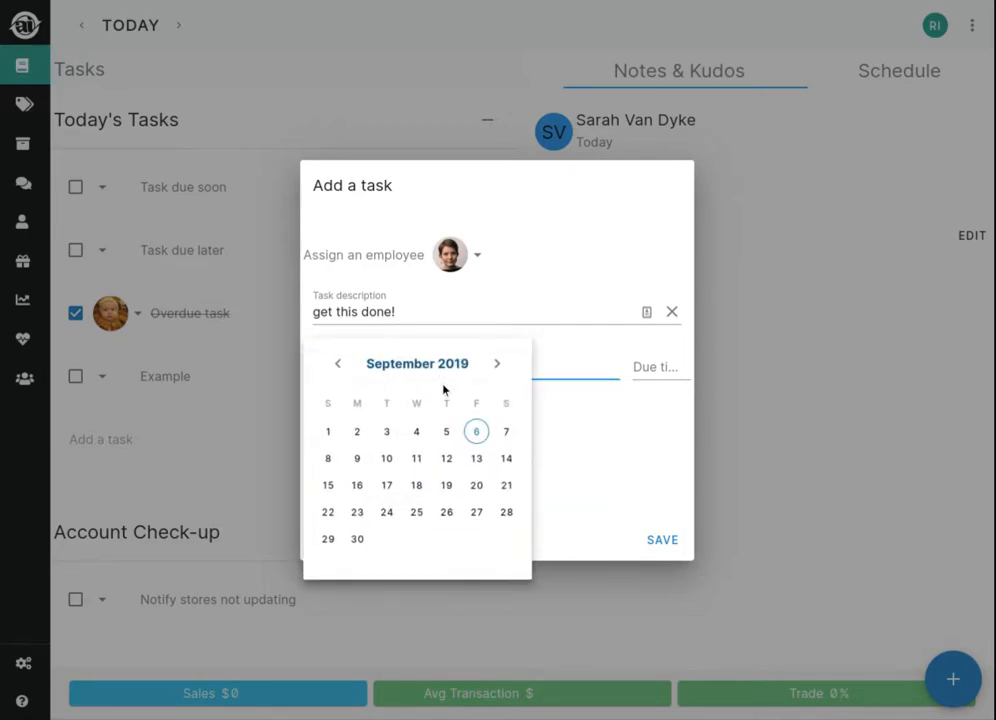
pyautogui.click(472, 430)
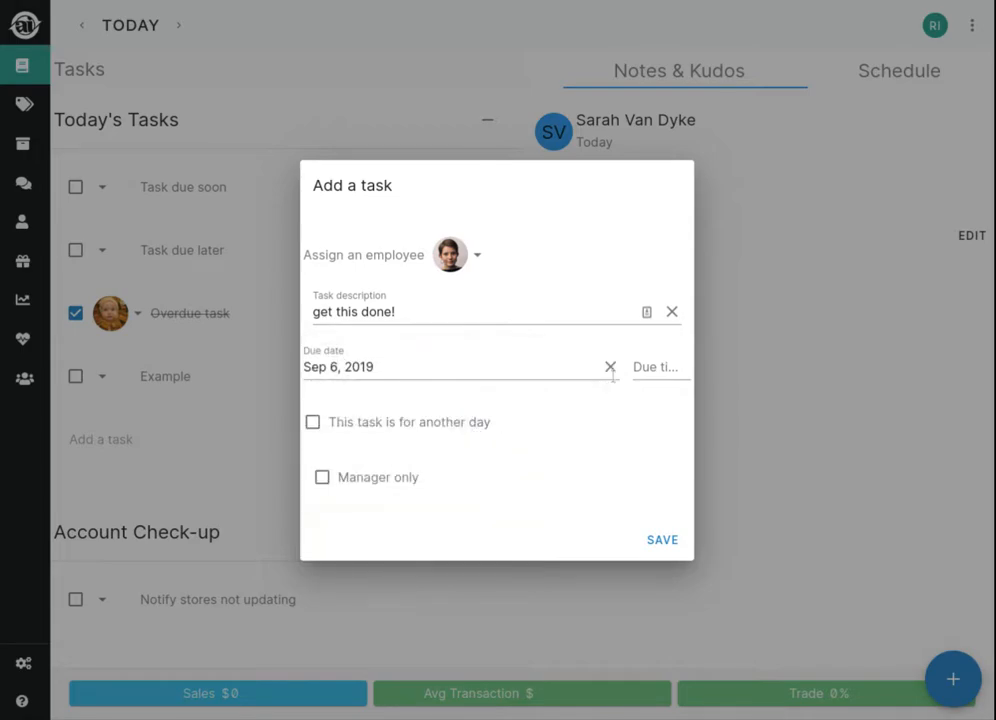
# - Clear the new task's due date and leave its due time empty
pyautogui.click(609, 367)
pyautogui.tripleClick(658, 367)
pyautogui.press('BackSpace')
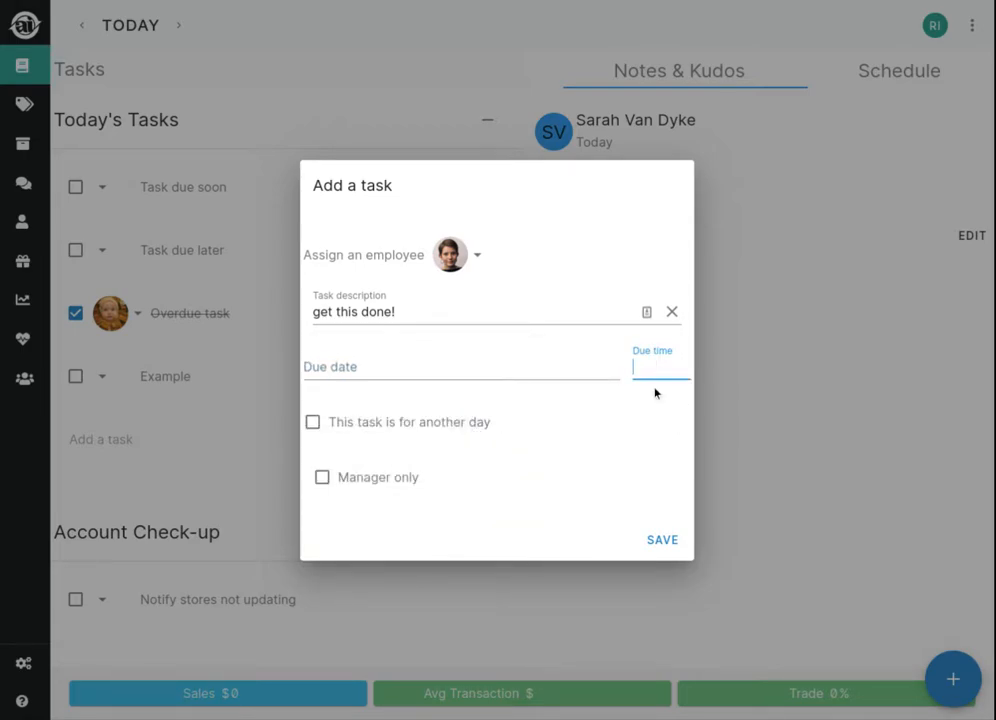
pyautogui.click(650, 405)
# - Try scheduling the new task for another day with Sep 13, 2019 as its start date
pyautogui.click(313, 423)
pyautogui.click(431, 441)
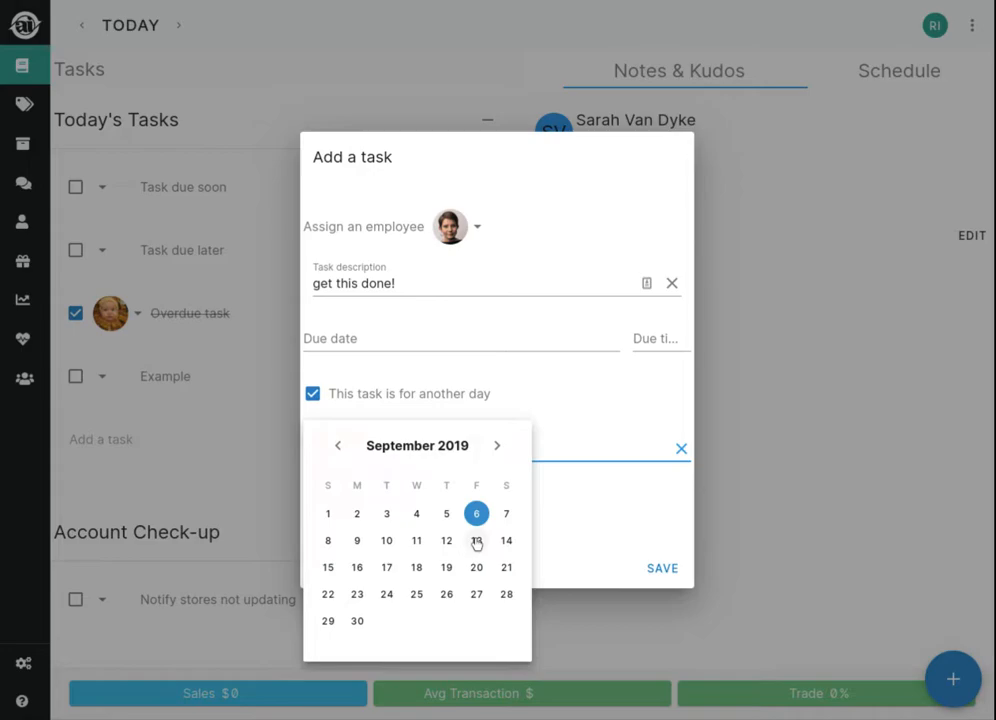
pyautogui.click(476, 541)
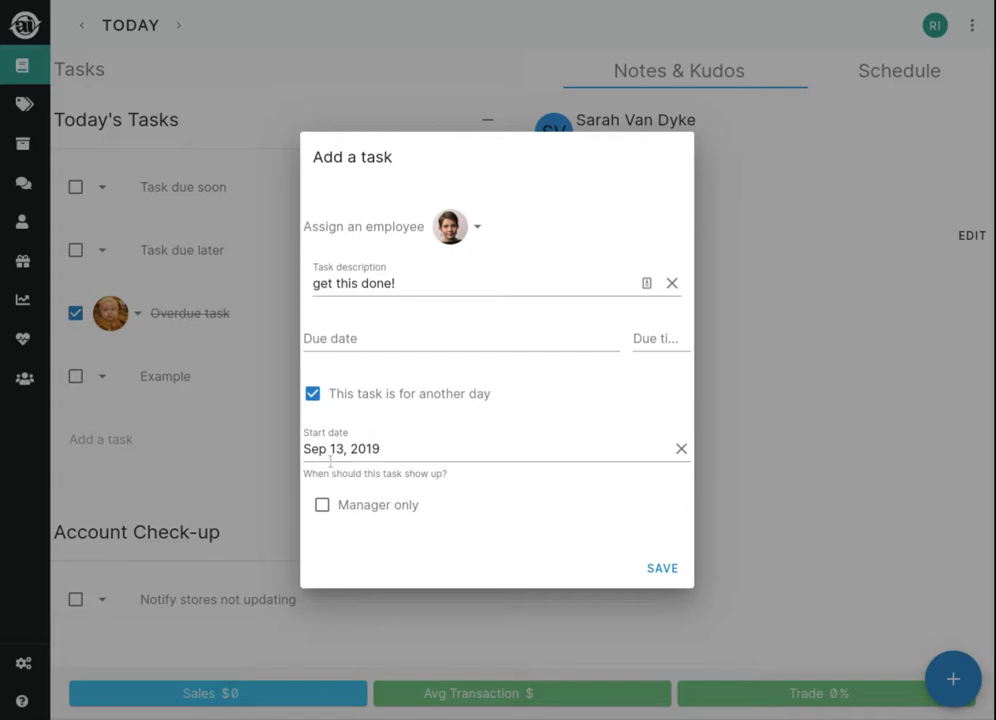
# - Turn off the another-day option for the new task and save the task
pyautogui.click(316, 391)
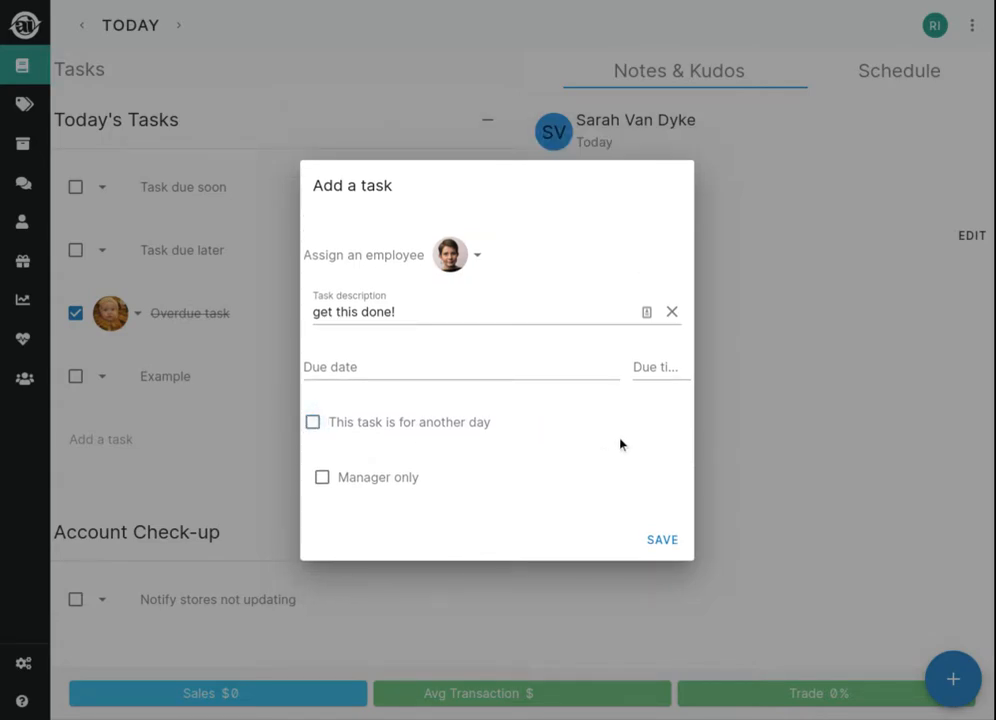
pyautogui.click(648, 543)
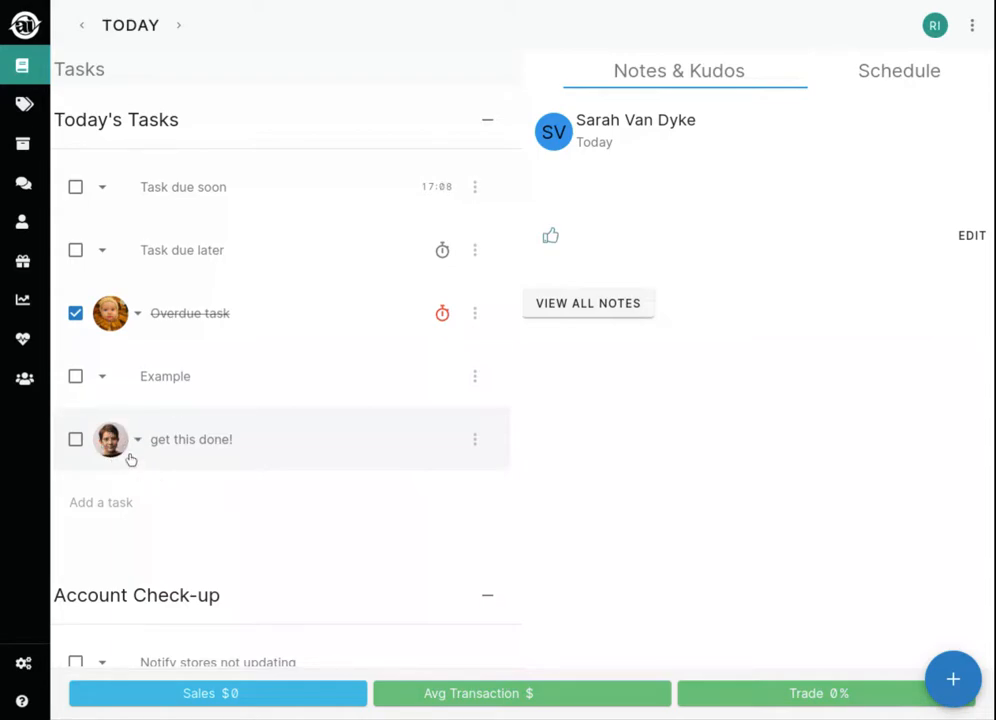
# - Assign the "Example" task to the fifth listed employee and mark it as completed
pyautogui.click(104, 380)
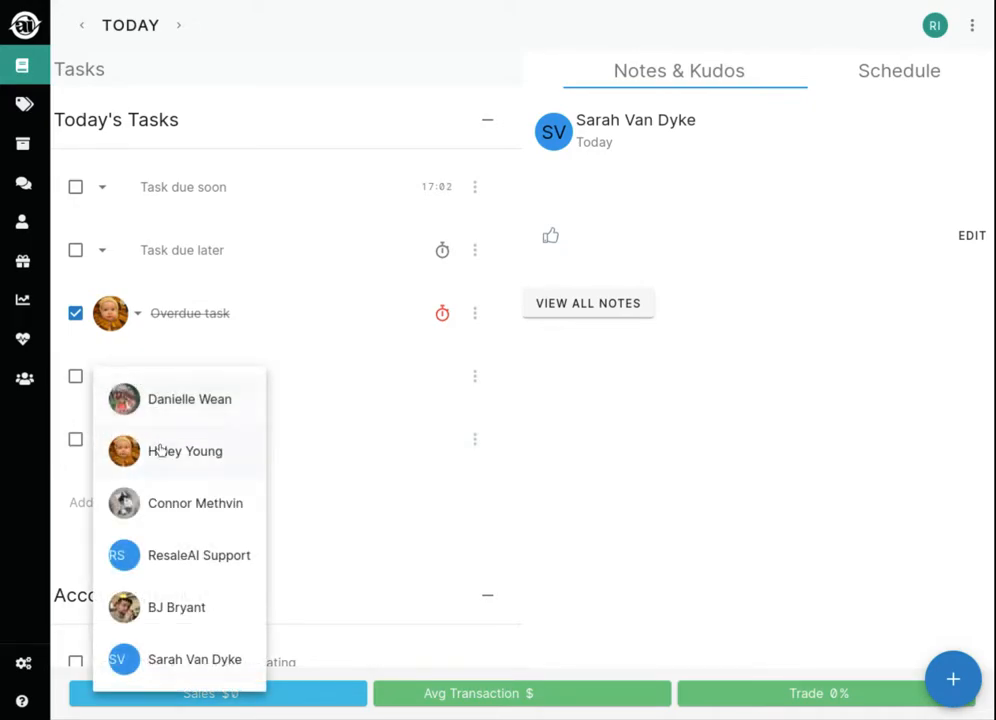
pyautogui.click(151, 624)
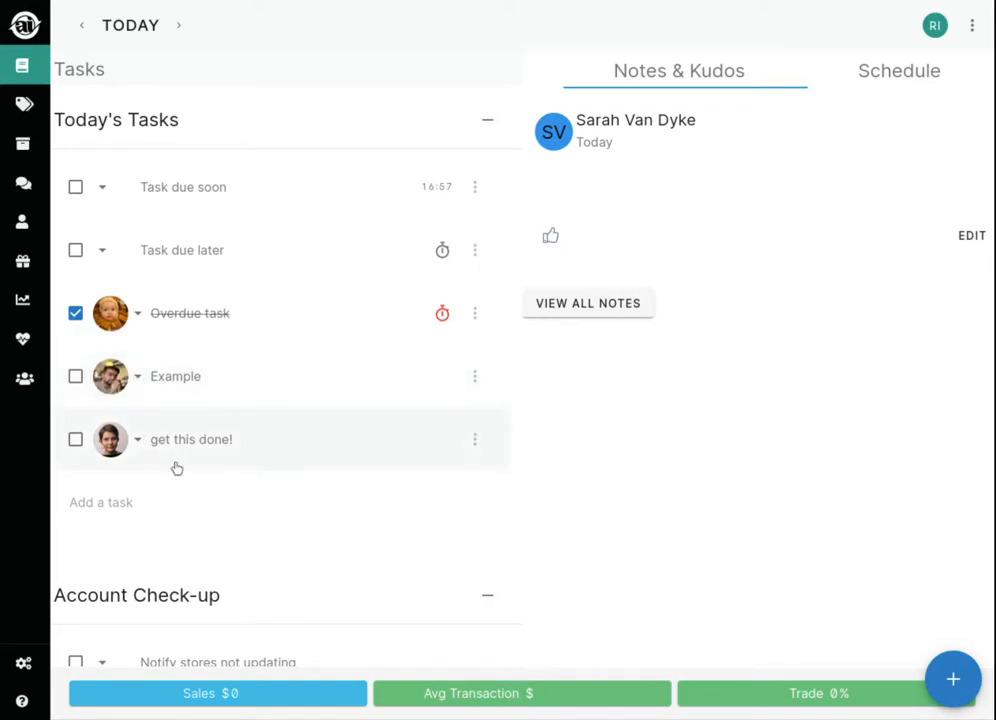
pyautogui.click(75, 376)
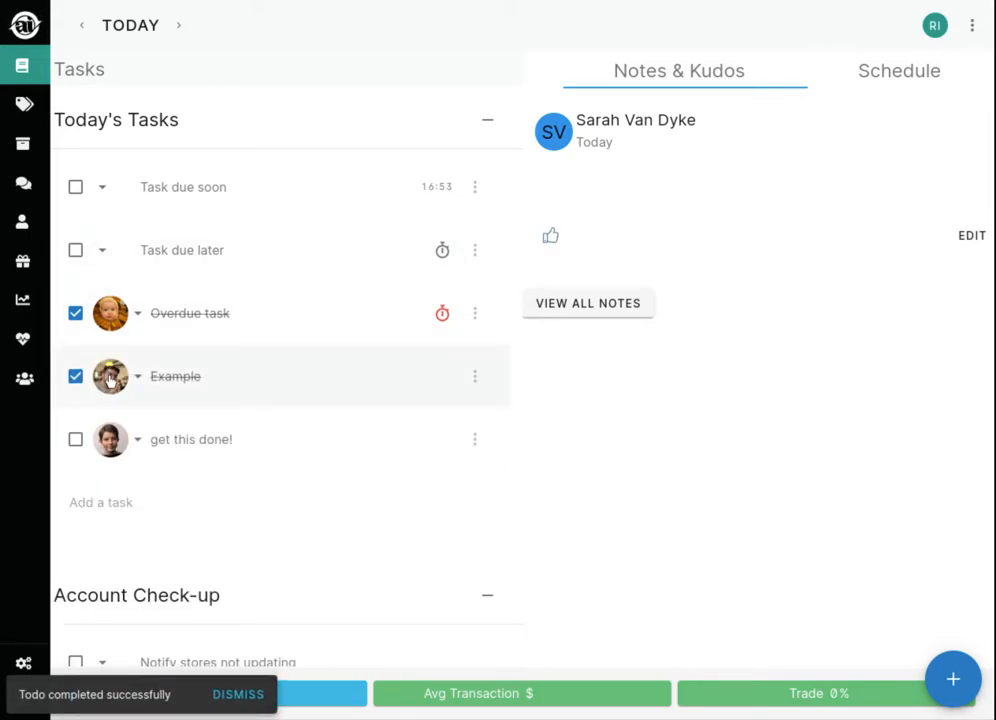
# - Reassign the completed "Example" task to the third listed employee
pyautogui.click(137, 377)
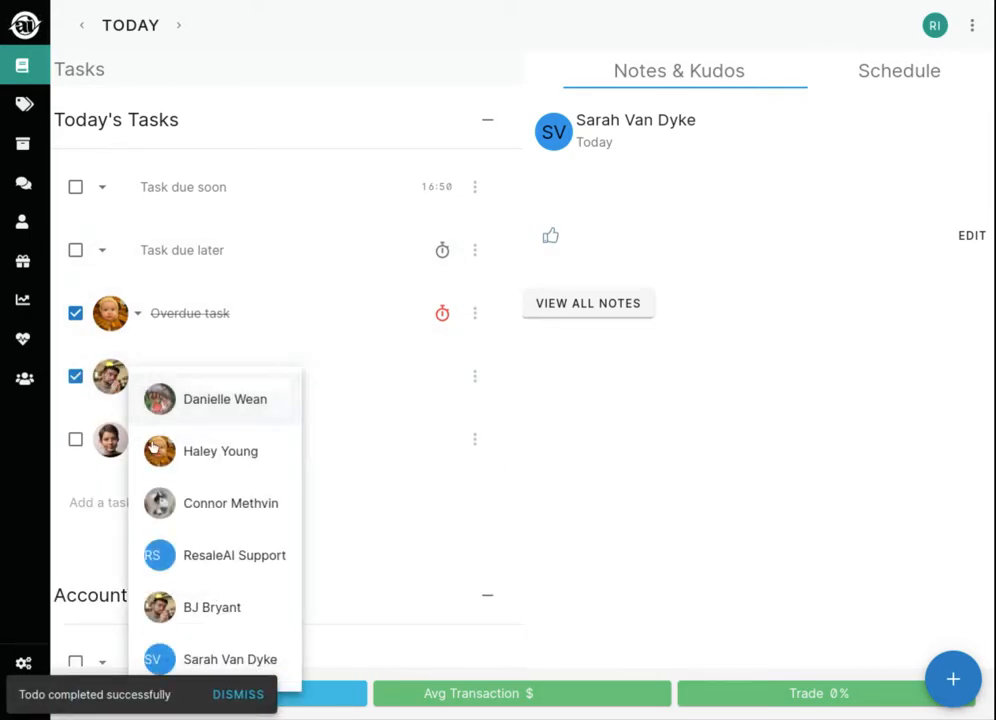
pyautogui.click(167, 508)
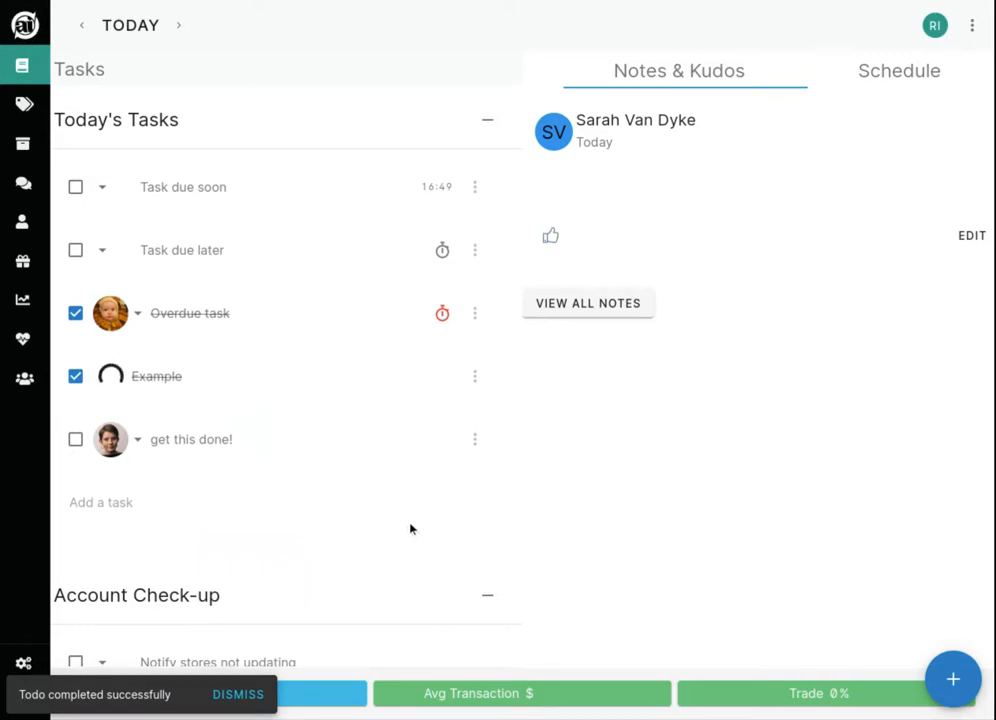